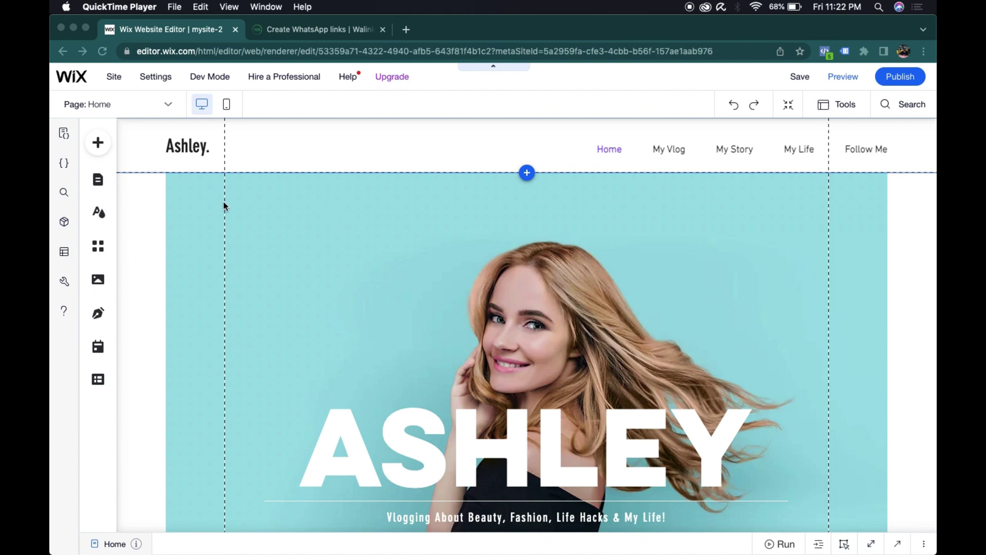
Pick the whatsapp.png image from My Uploads in the Add Image panel.
click(99, 146)
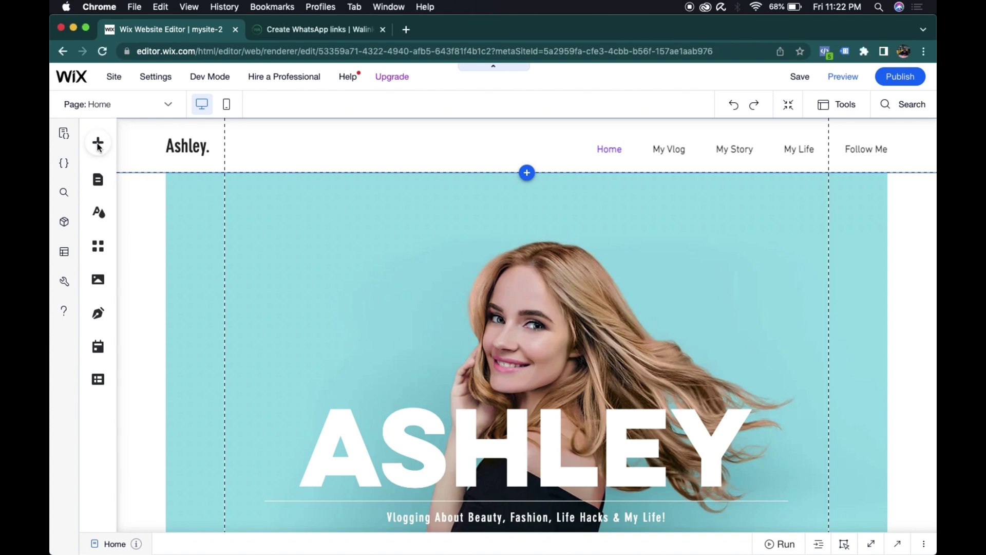
click(99, 144)
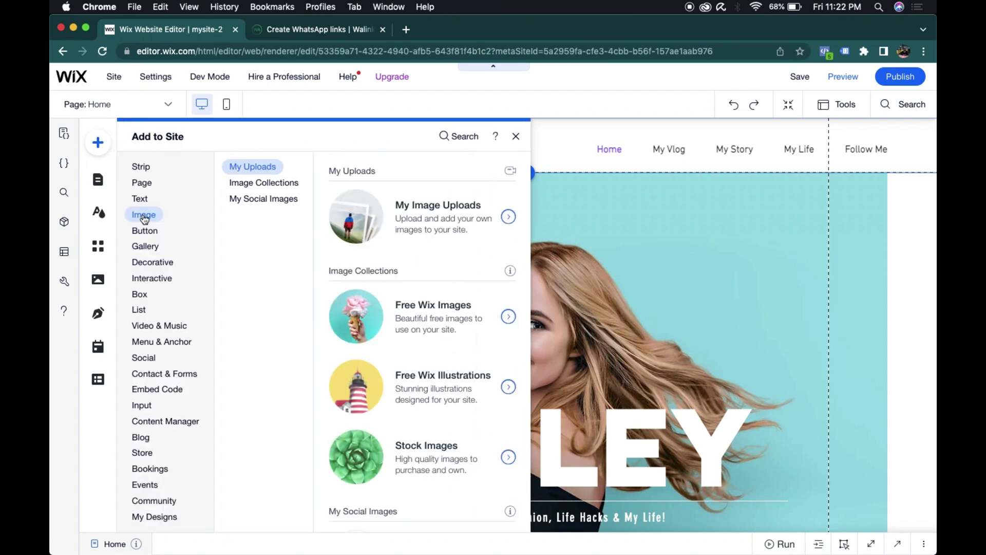
click(435, 214)
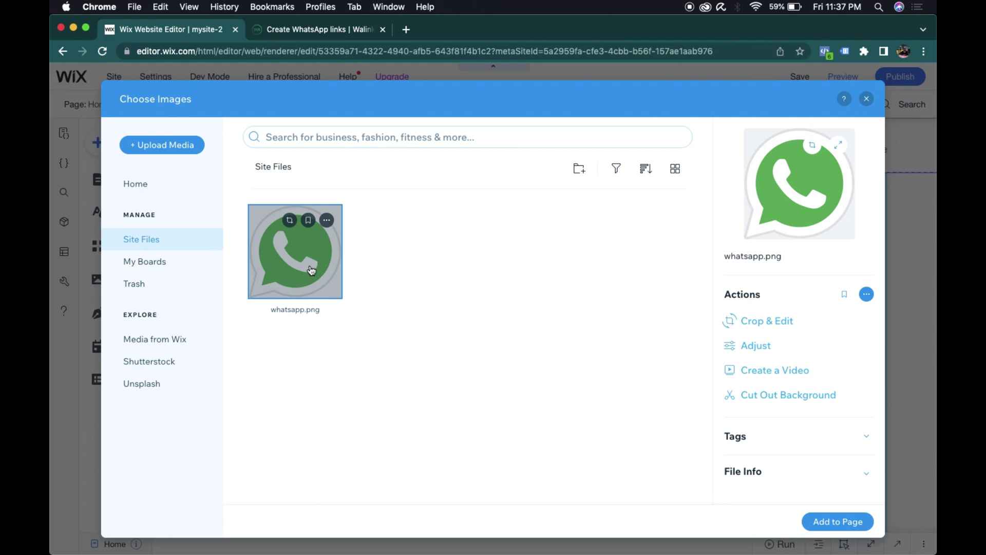
Add whatsapp.png to the page, shrink it to an icon, and place it at the hero's lower right.
click(837, 521)
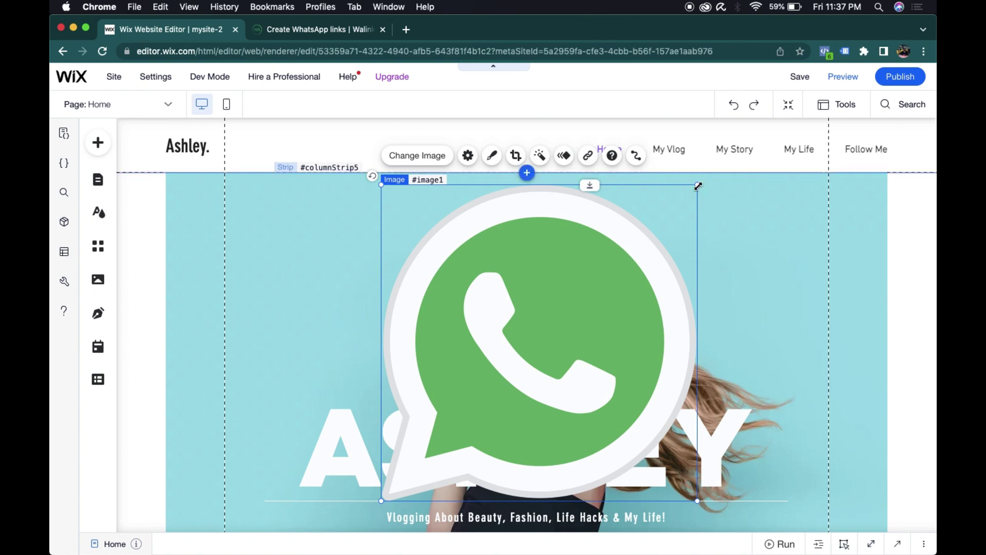
mouse_move(697, 186)
mouse_down()
mouse_move(369, 435)
mouse_move(383, 429)
mouse_up()
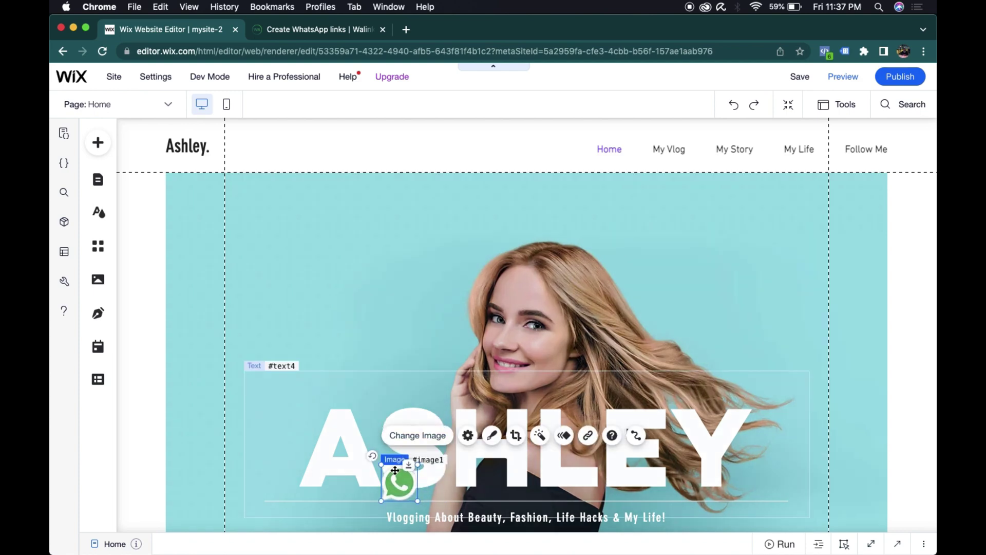
drag(437, 470, 817, 489)
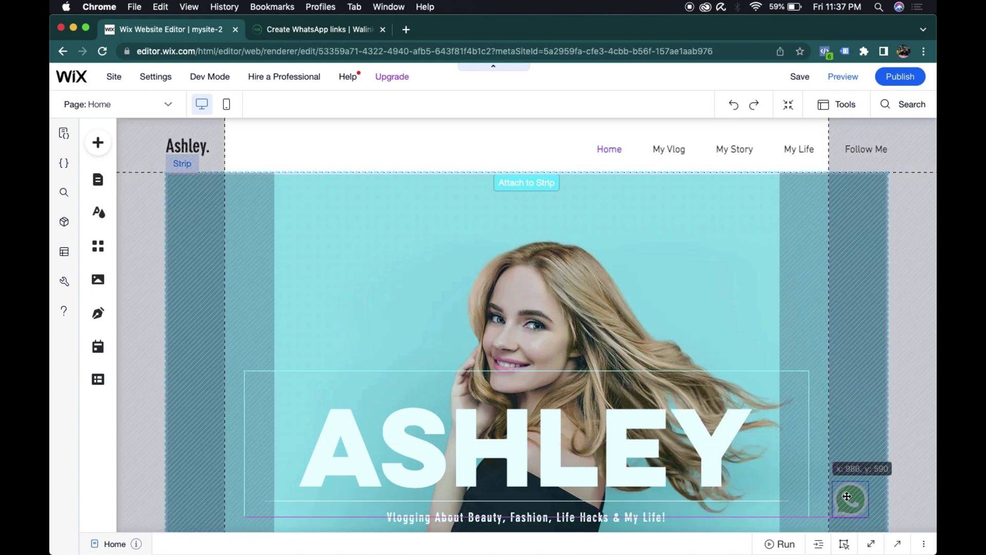
drag(817, 489, 860, 499)
scroll(568, 415, down, 1)
scroll(568, 416, down, 3)
scroll(568, 418, down, 1)
scroll(568, 415, down, 2)
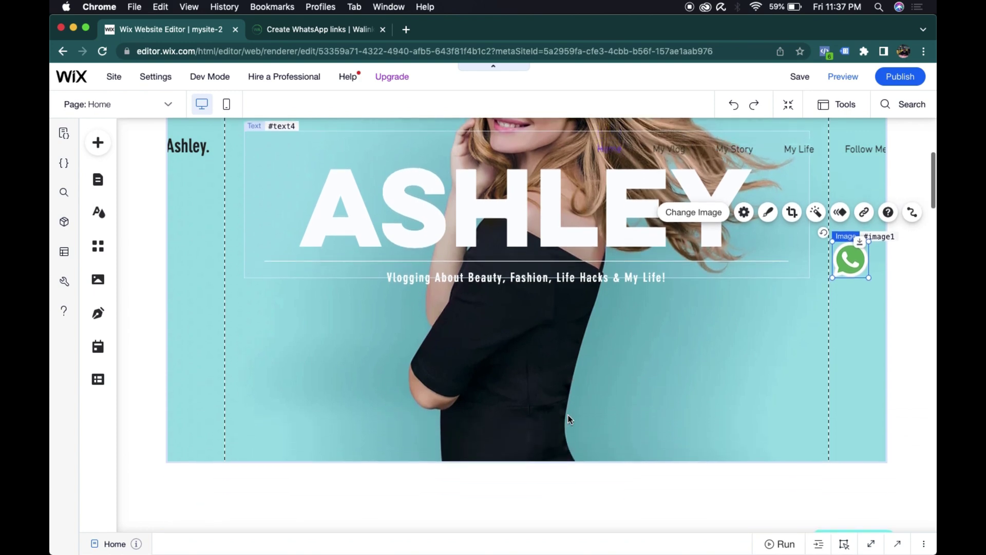
scroll(568, 415, up, 3)
scroll(663, 403, up, 2)
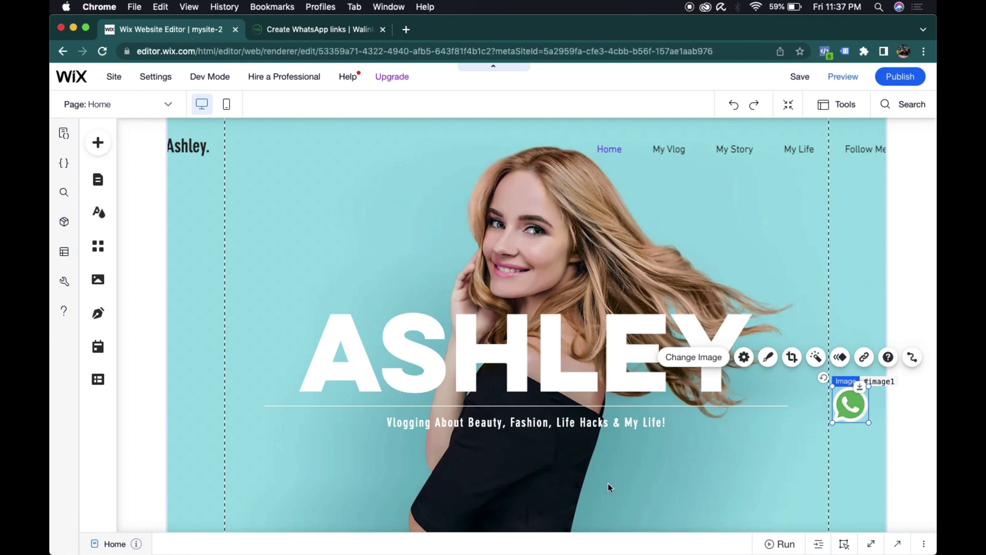
scroll(628, 411, up, 2)
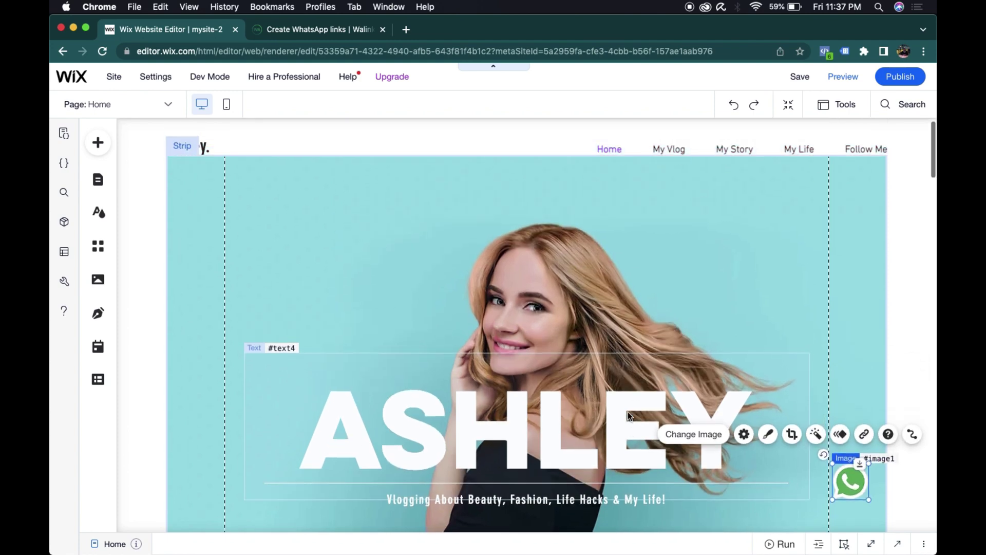
Pin the WhatsApp icon to the screen's bottom right, 48 px from each edge.
right_click(849, 476)
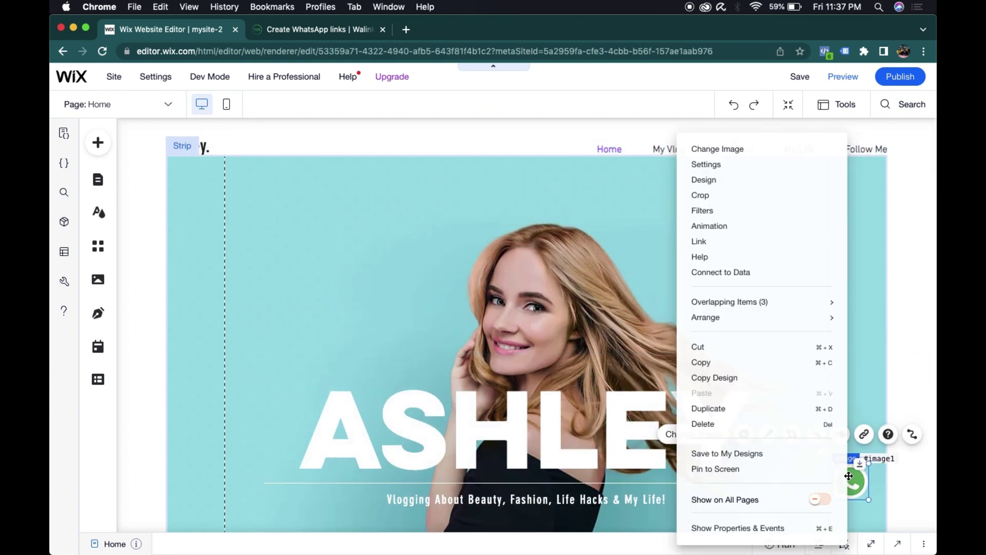
click(706, 469)
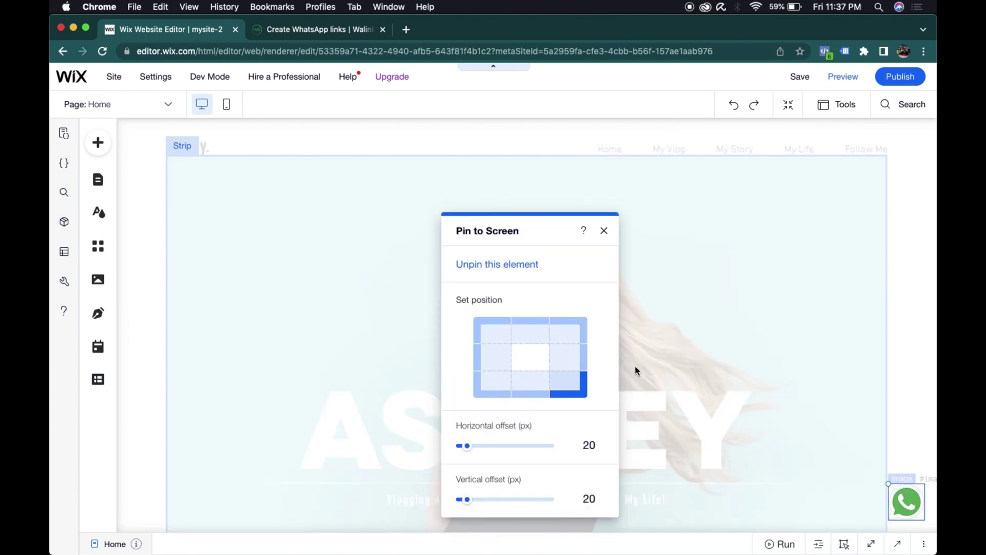
drag(468, 446, 476, 446)
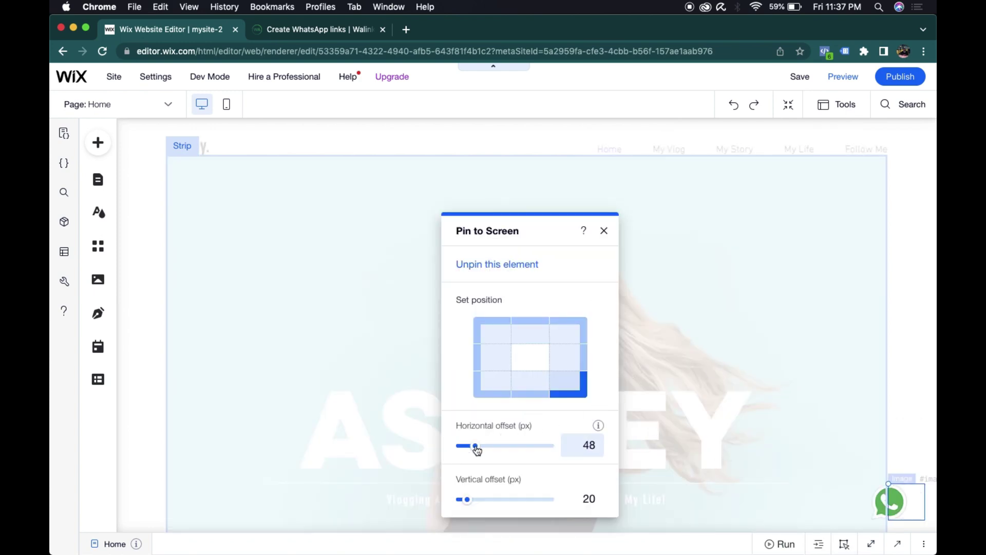
click(476, 499)
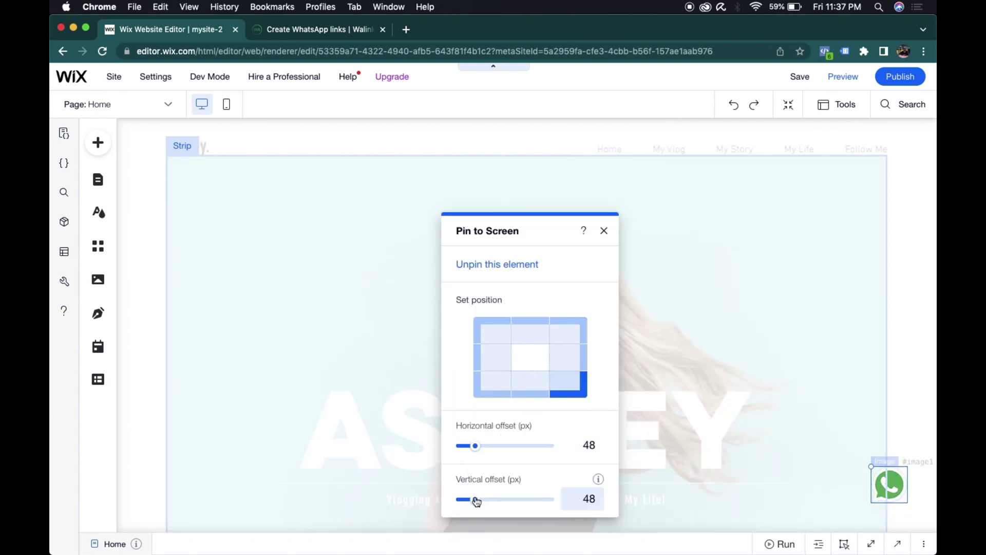
click(604, 232)
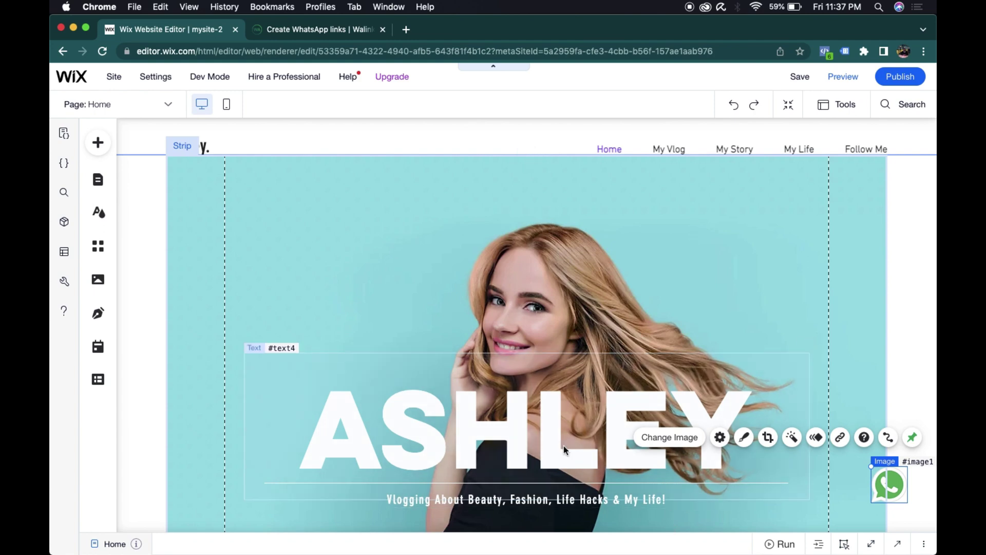
scroll(563, 445, down, 5)
scroll(563, 446, down, 2)
scroll(563, 445, up, 2)
scroll(563, 445, up, 3)
scroll(562, 446, up, 1)
scroll(563, 446, up, 2)
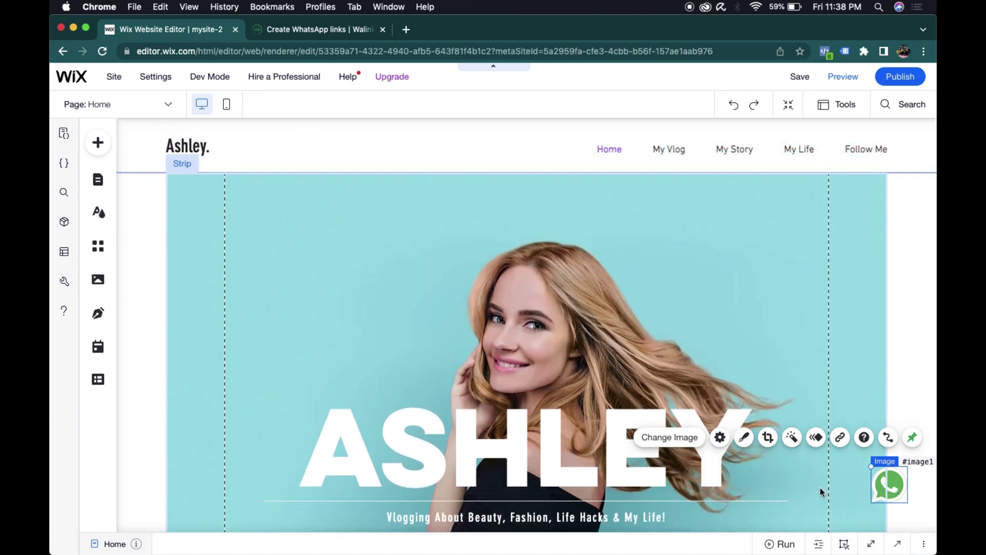
Turn on Show on All Pages for the WhatsApp icon.
right_click(896, 483)
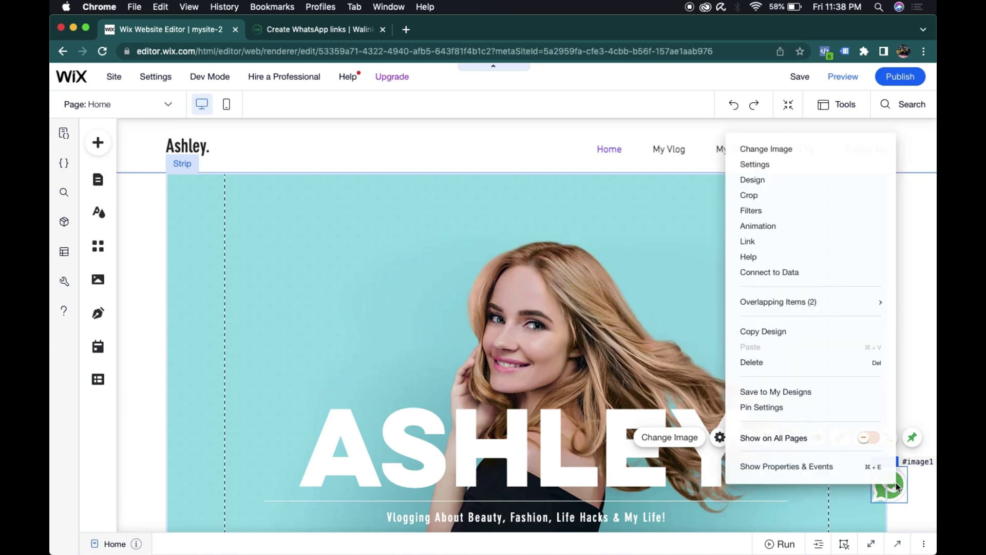
click(866, 439)
mouse_move(453, 331)
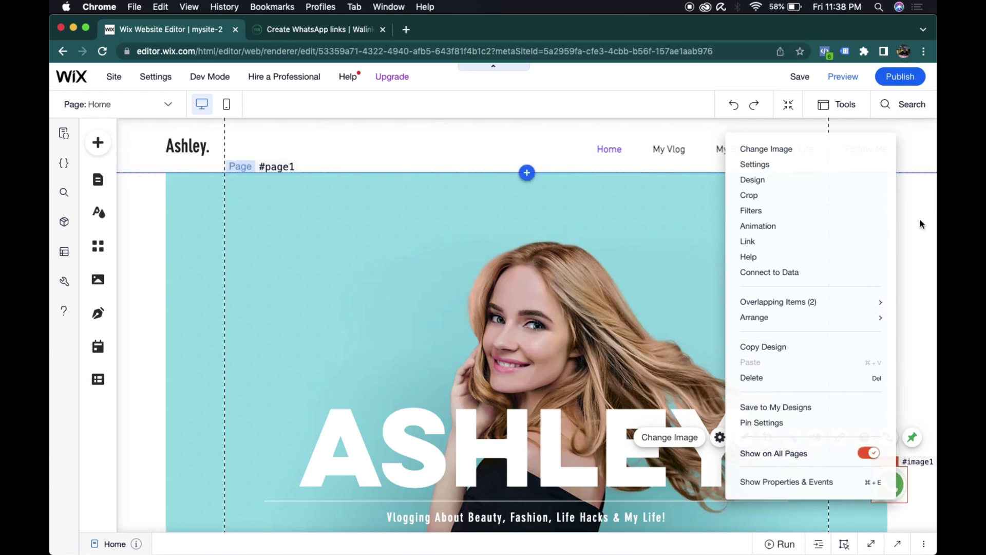
click(633, 102)
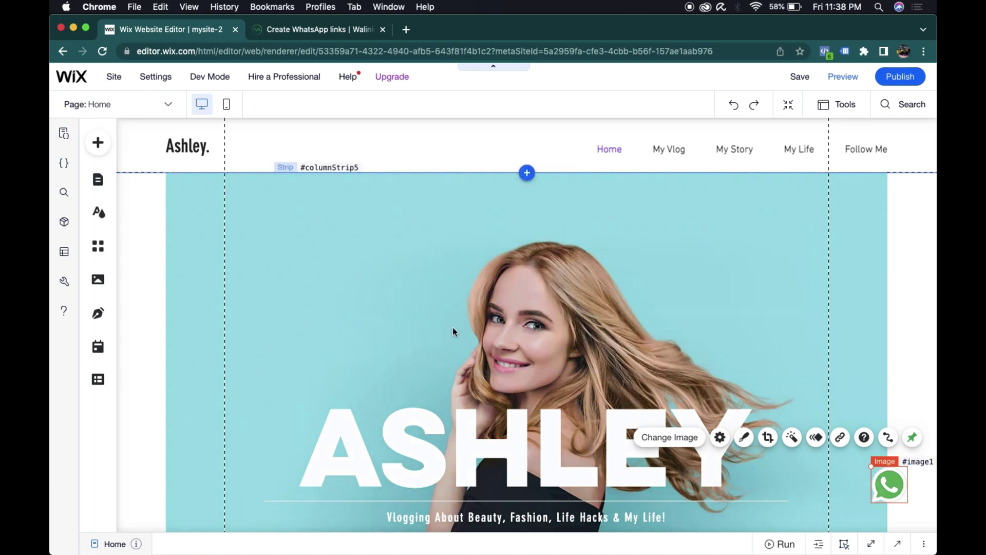
click(295, 31)
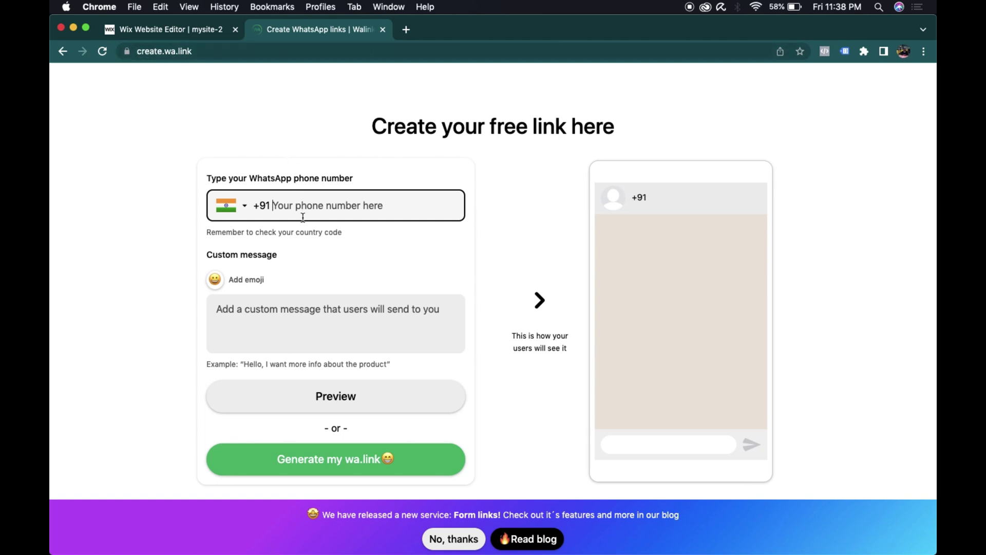
text(98765 43210)
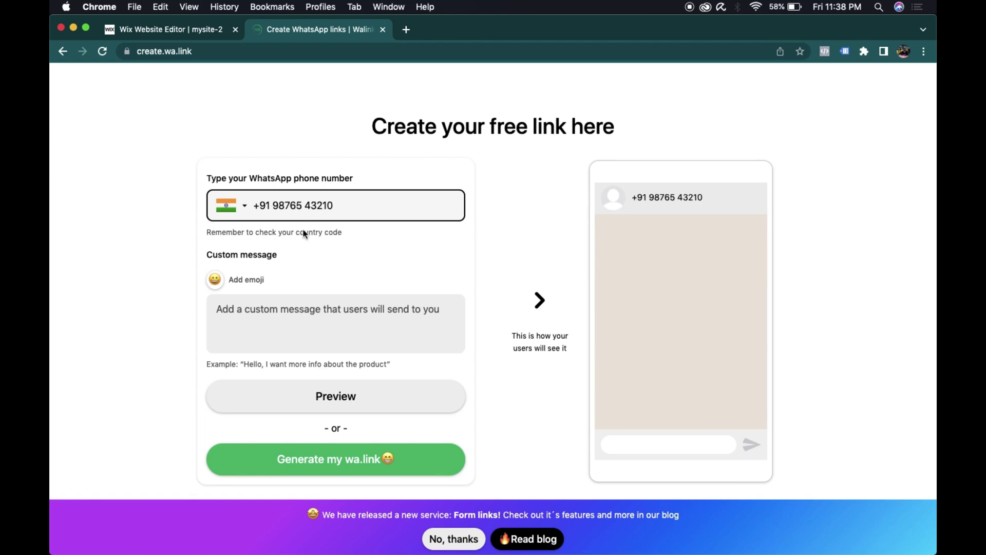
click(247, 319)
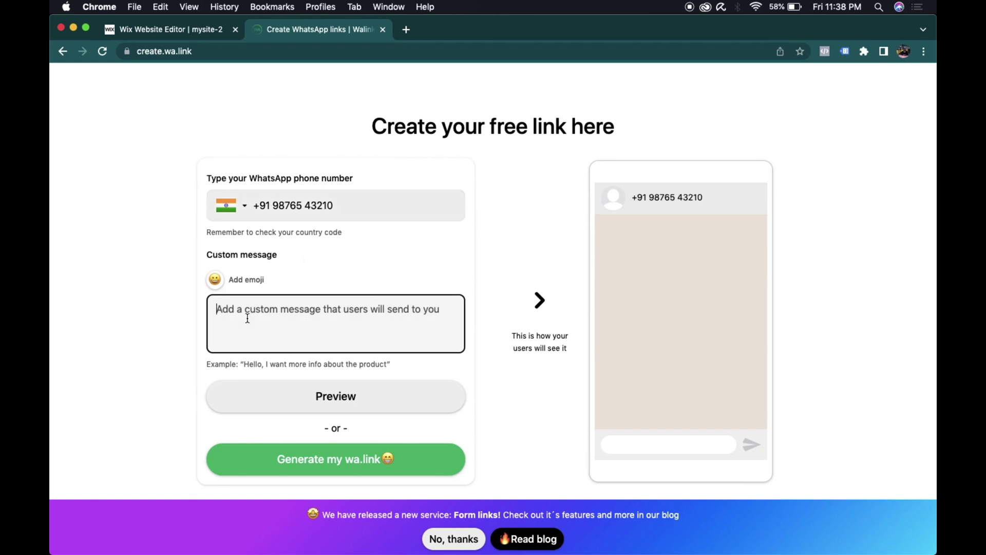
text(Test)
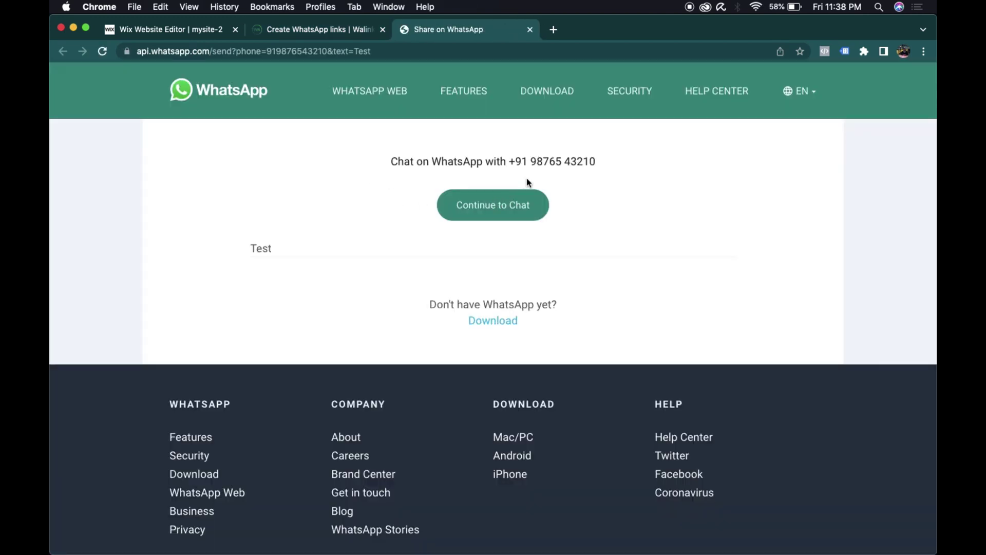
click(530, 31)
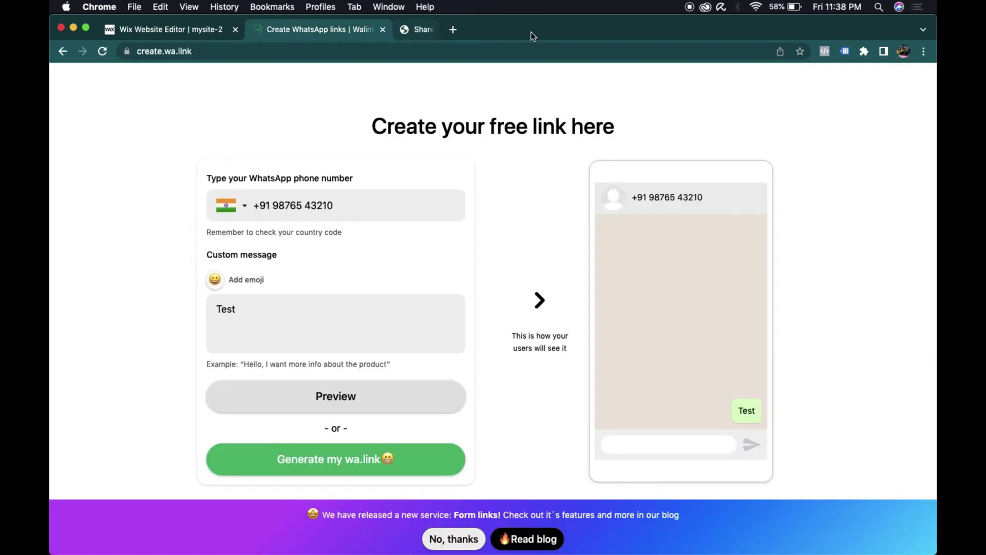
Generate the short link wa.link/cciwid and copy it.
click(295, 465)
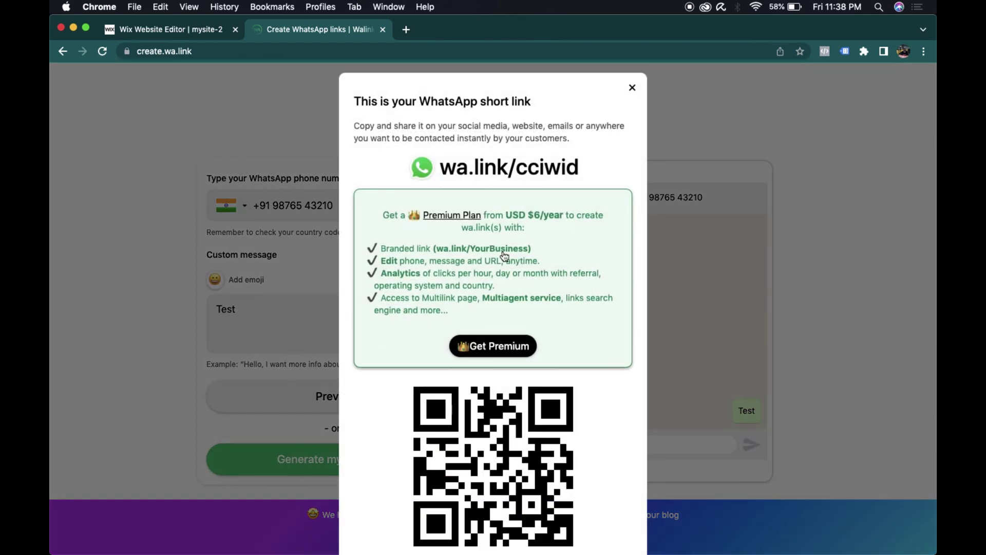
scroll(456, 355, down, 1)
scroll(456, 355, down, 3)
click(519, 527)
click(149, 29)
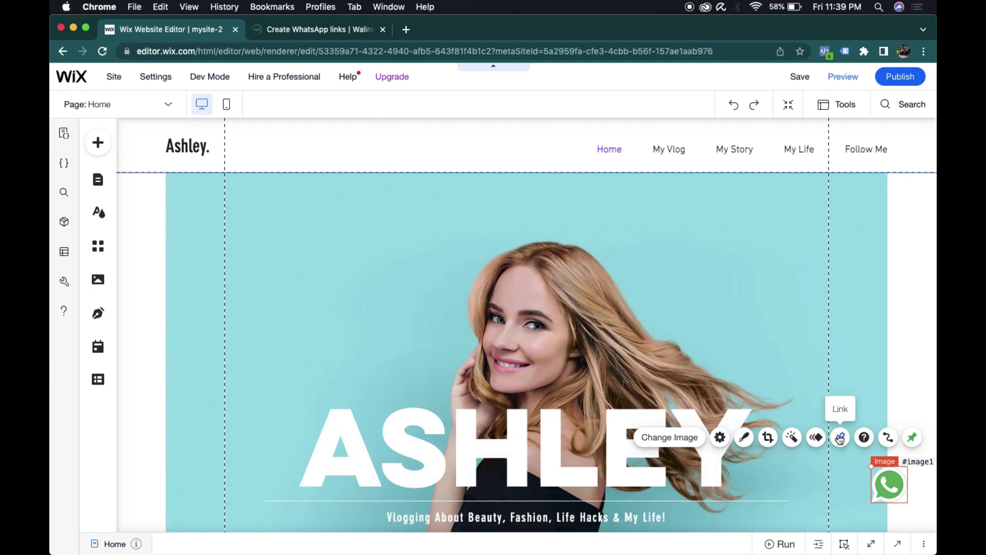
click(839, 437)
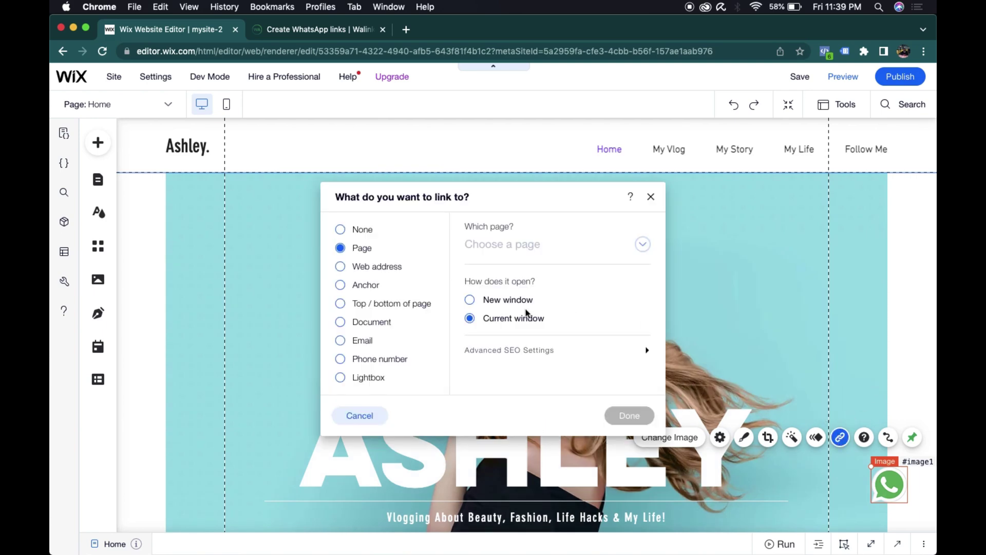
click(367, 270)
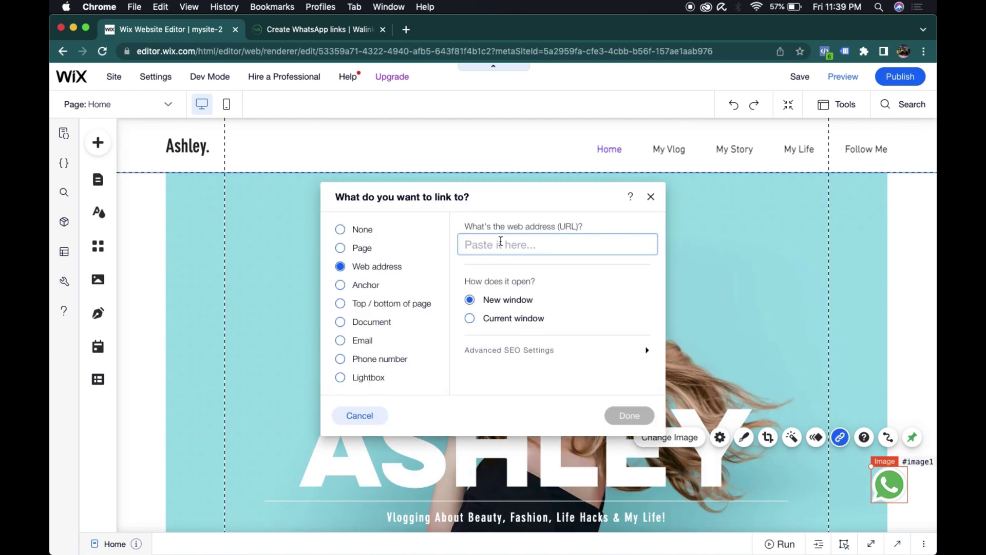
text(https://wa.link/cciwid)
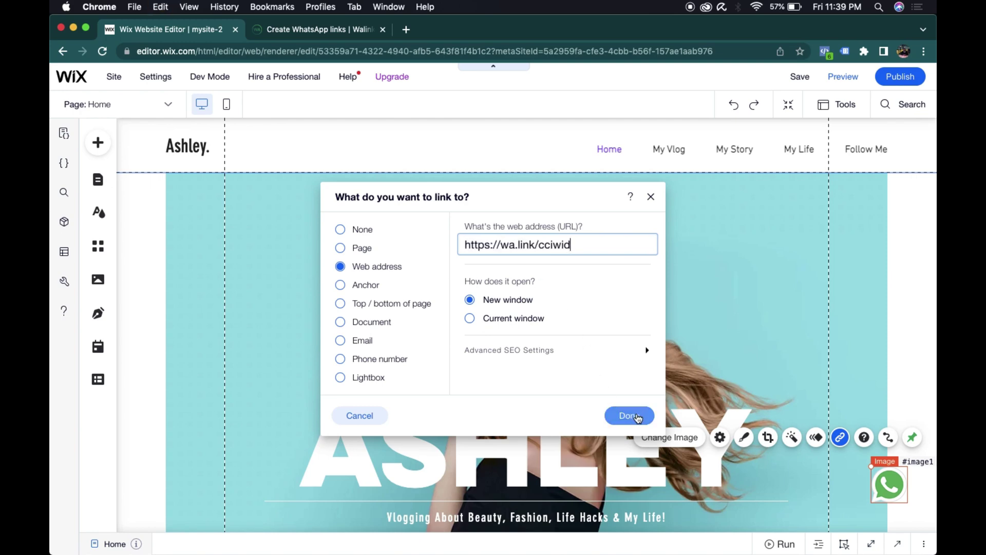
click(636, 415)
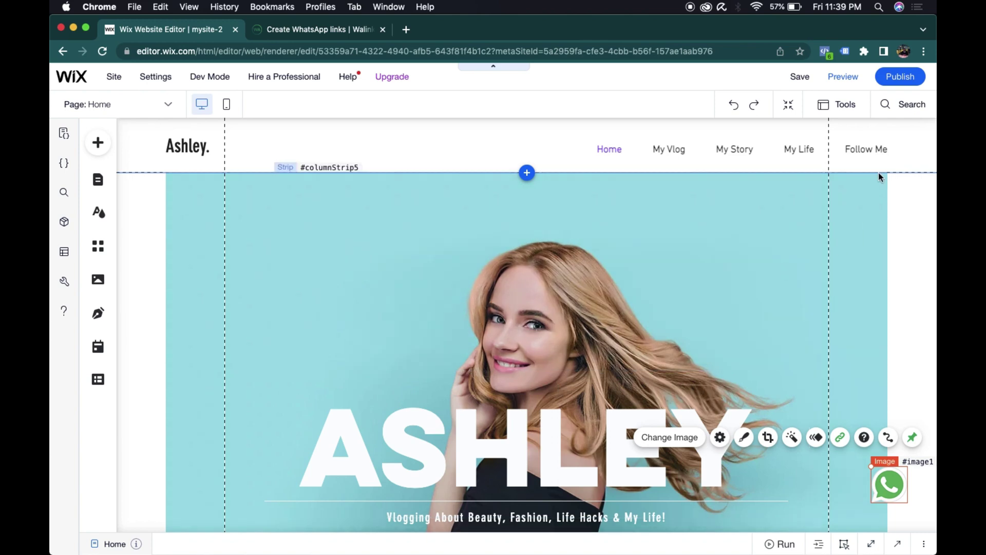
Preview the desktop site and minimize the Developer Console.
click(843, 77)
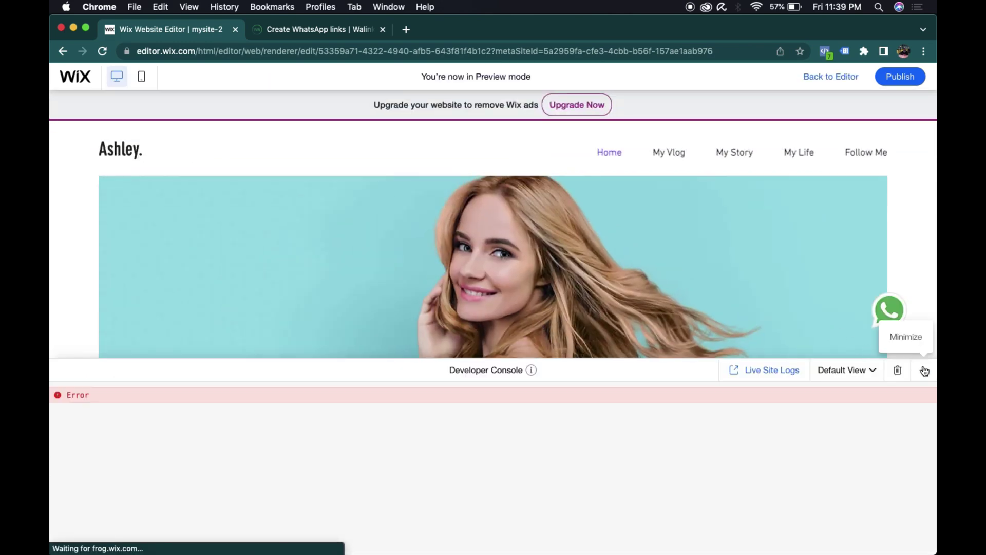
click(924, 370)
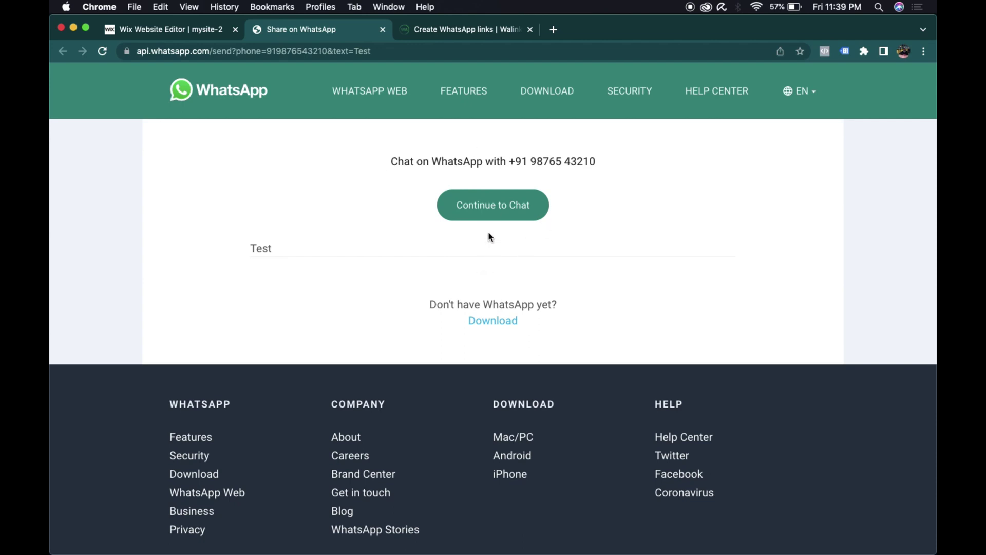
click(384, 30)
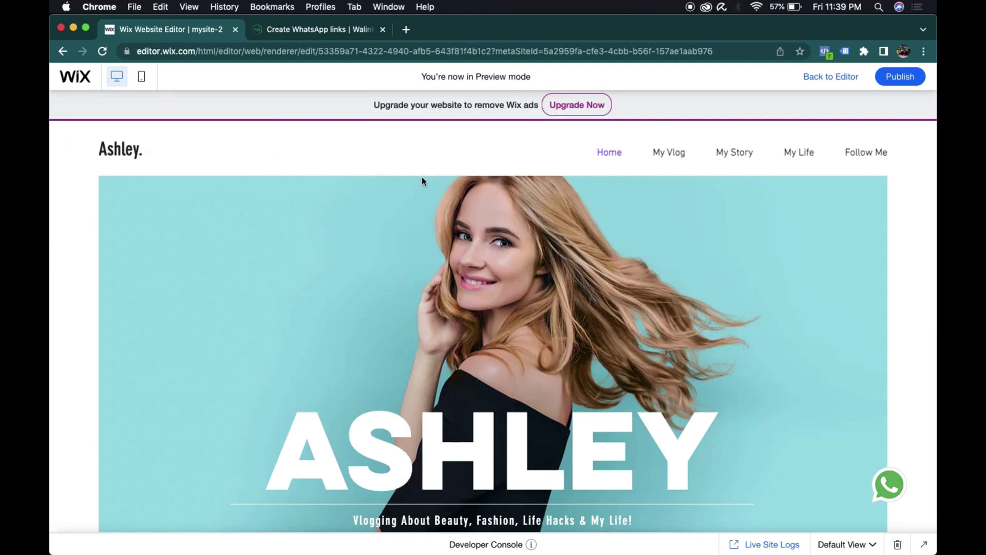
Switch the preview to mobile and scroll down to the footer contact form.
click(141, 76)
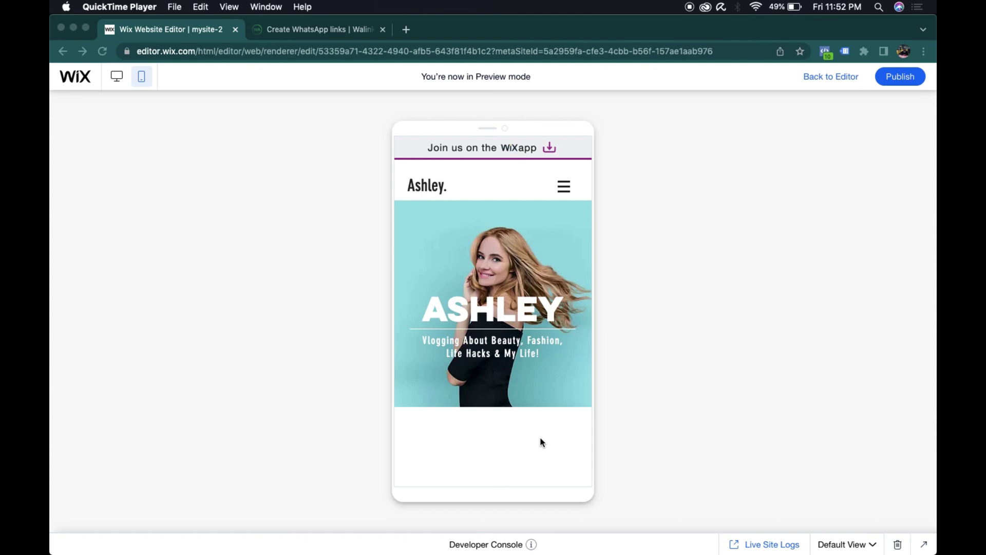
scroll(510, 429, down, 5)
scroll(511, 414, down, 5)
scroll(510, 414, down, 5)
scroll(510, 414, down, 5)
scroll(511, 414, down, 5)
scroll(511, 414, down, 3)
scroll(513, 397, down, 2)
scroll(514, 396, down, 5)
scroll(514, 396, down, 3)
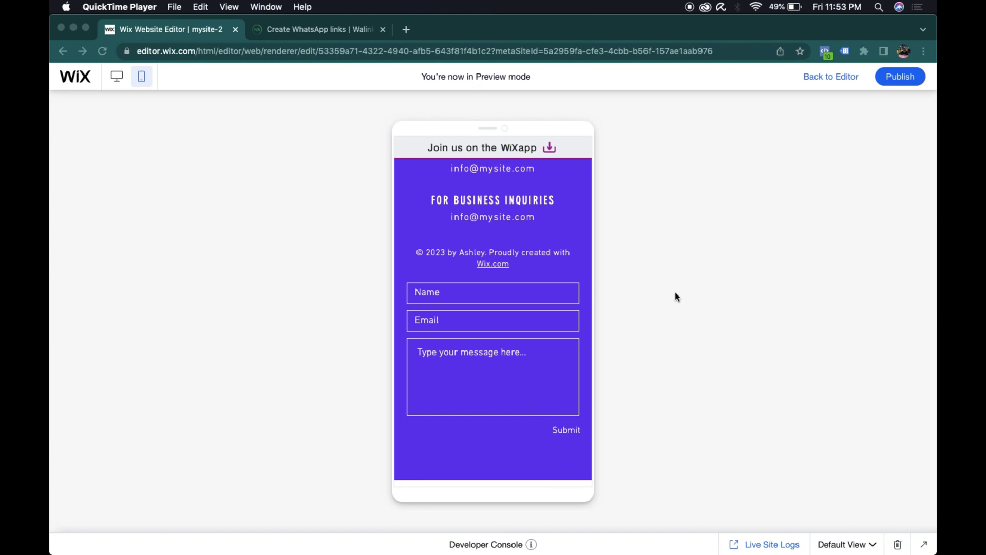
Go back to the mobile editor and open the Mobile Tools panel.
click(831, 83)
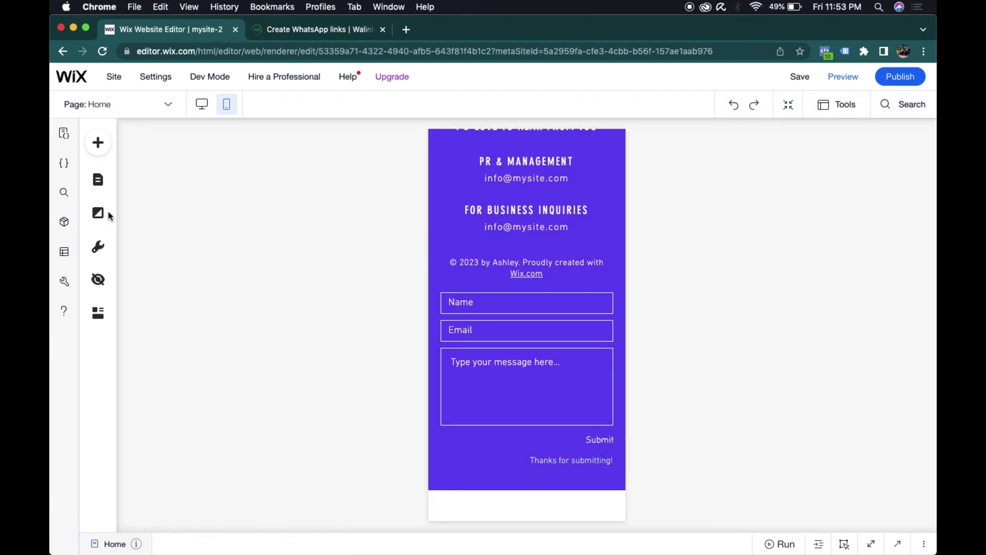
click(94, 250)
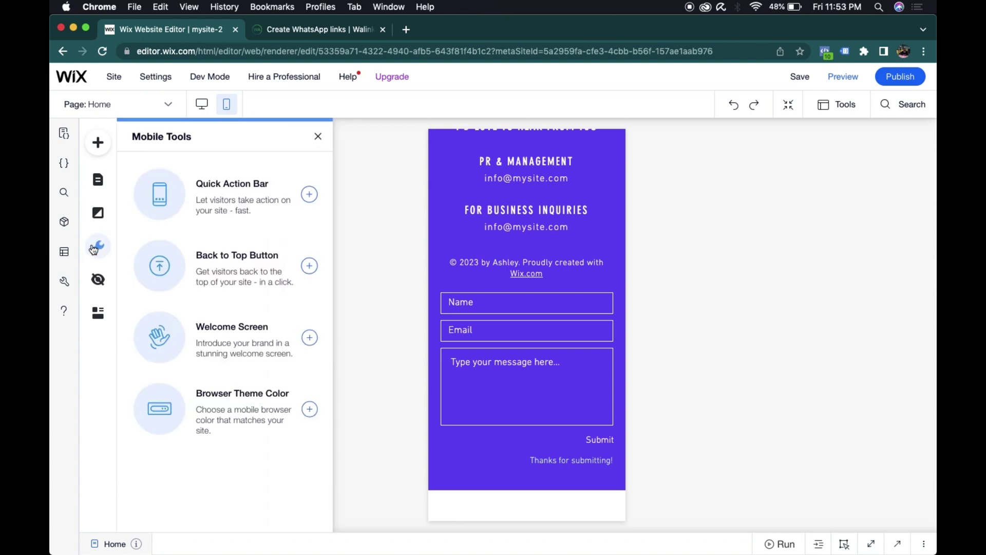
Add a Quick Action Bar and add a WhatsApp action from More Actions.
click(213, 198)
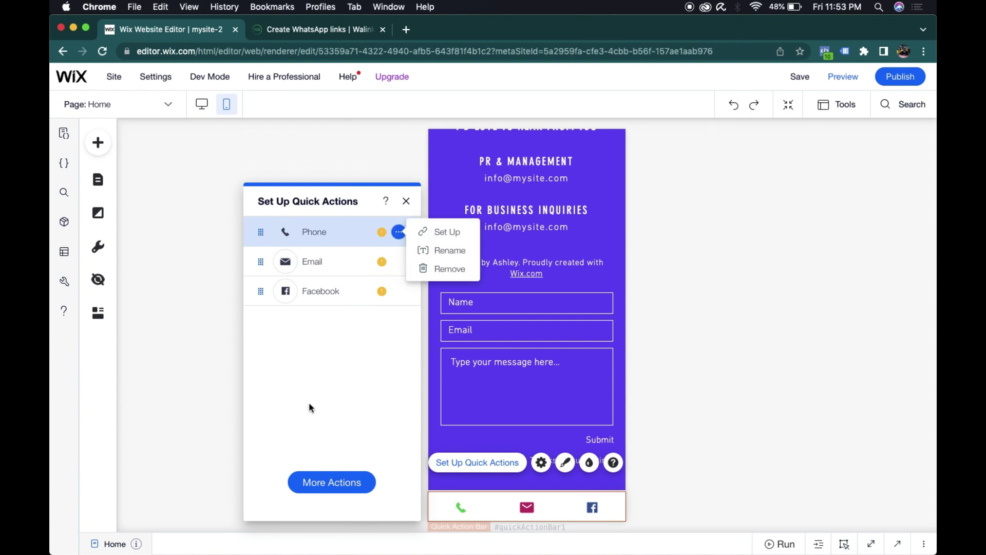
click(324, 485)
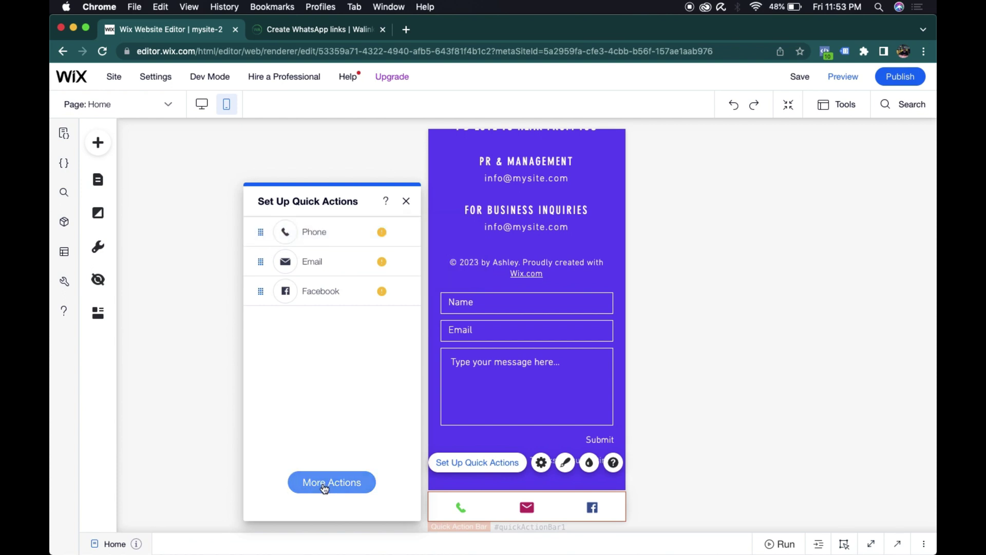
click(324, 486)
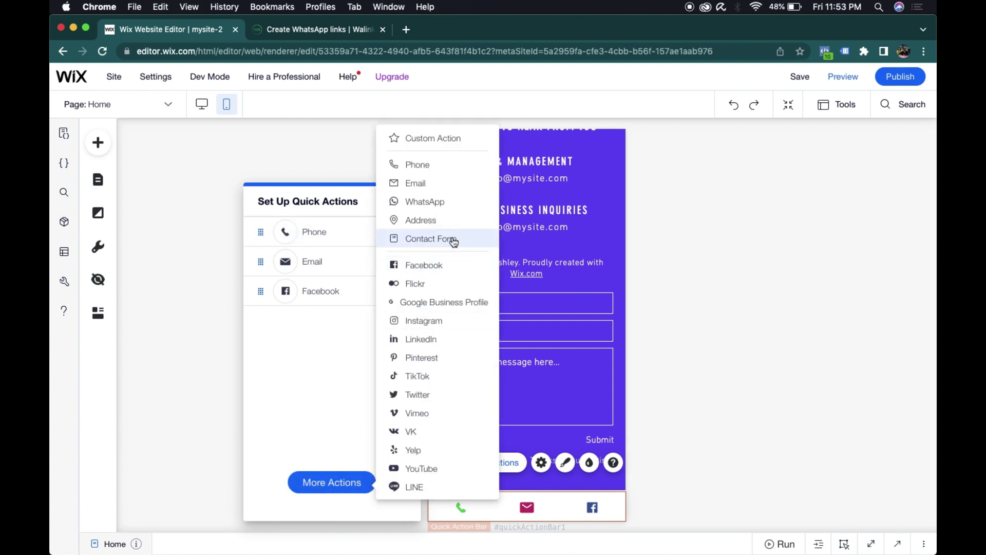
click(420, 204)
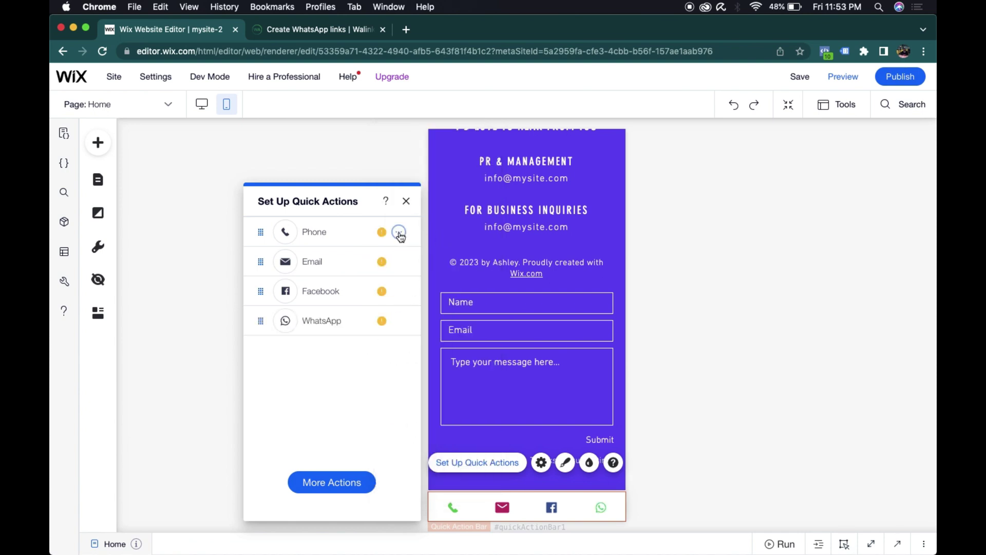
Remove the Phone, Email and Facebook actions from the Quick Action Bar.
click(399, 233)
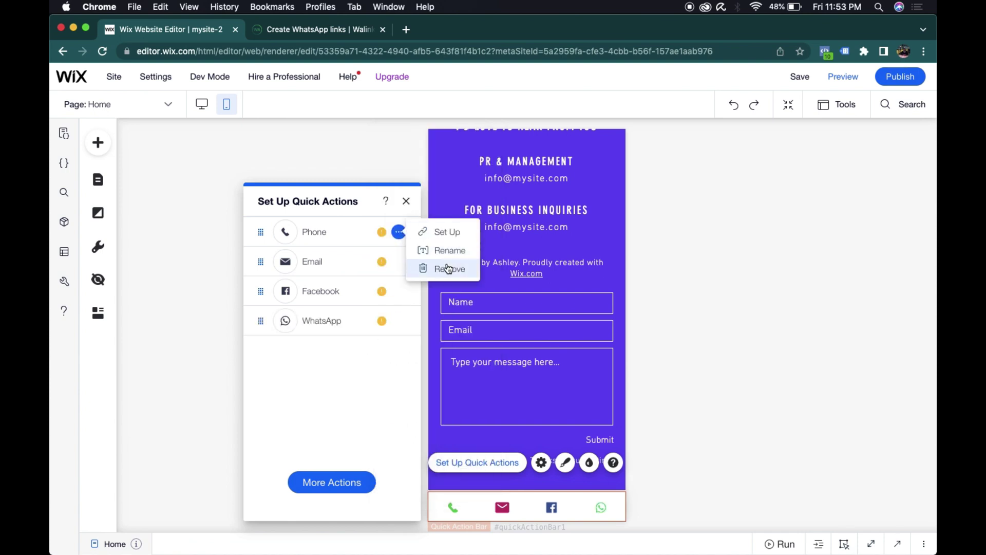
click(420, 267)
click(399, 232)
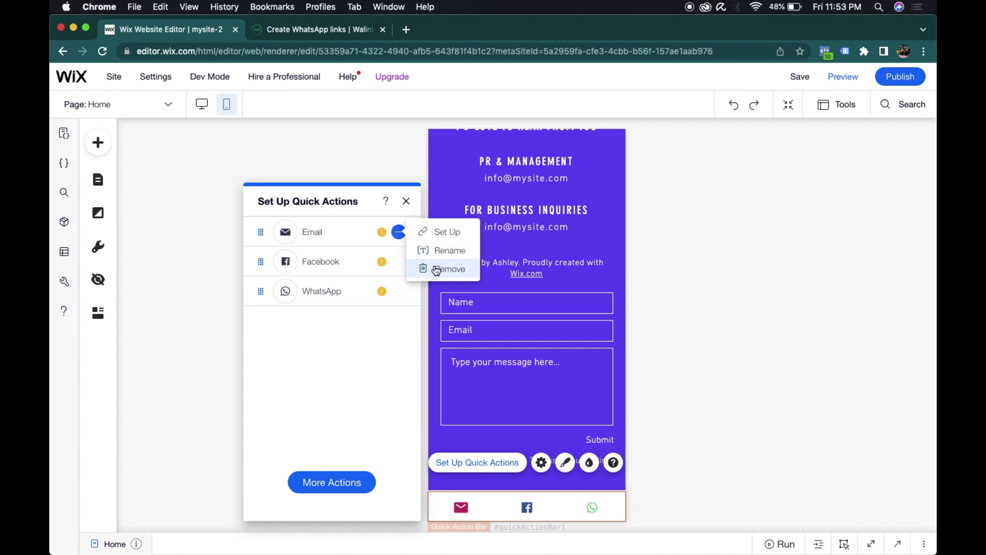
click(434, 267)
click(400, 234)
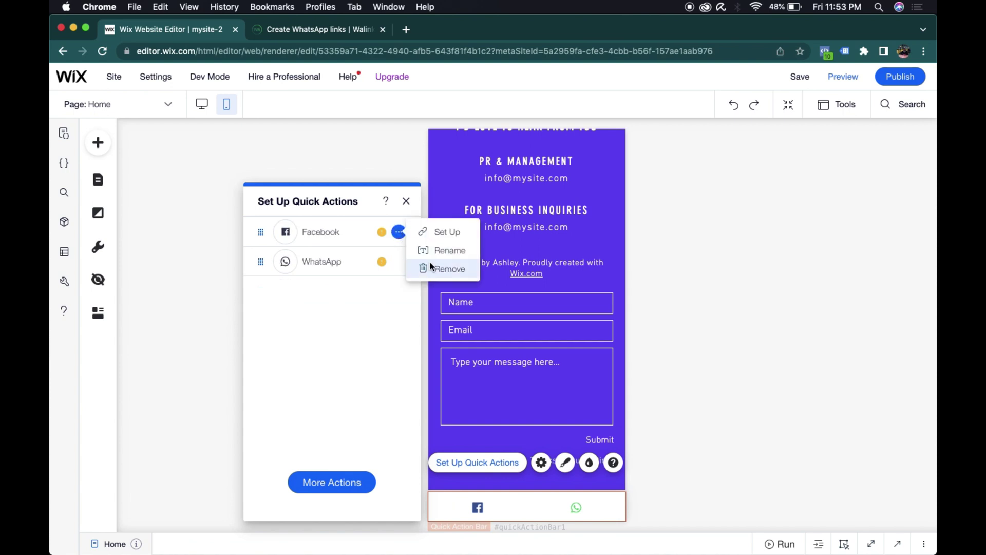
click(426, 267)
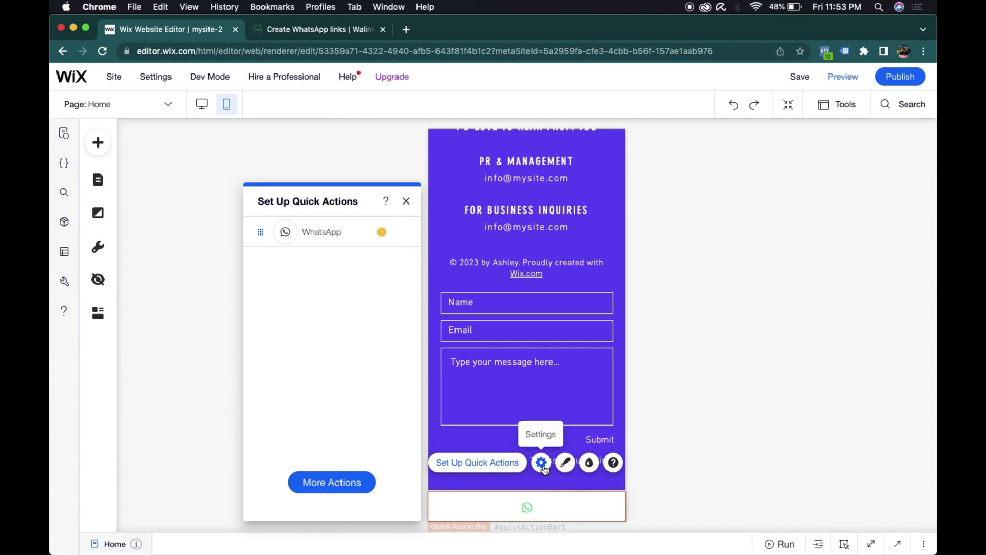
Switch the Quick Action Bar to the fourth design, a floating round green button.
click(566, 463)
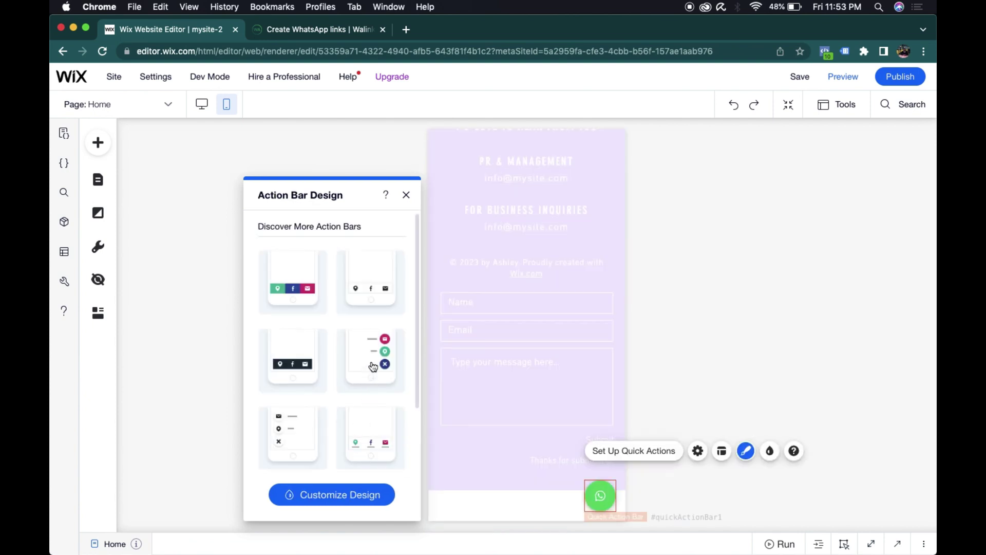
click(373, 366)
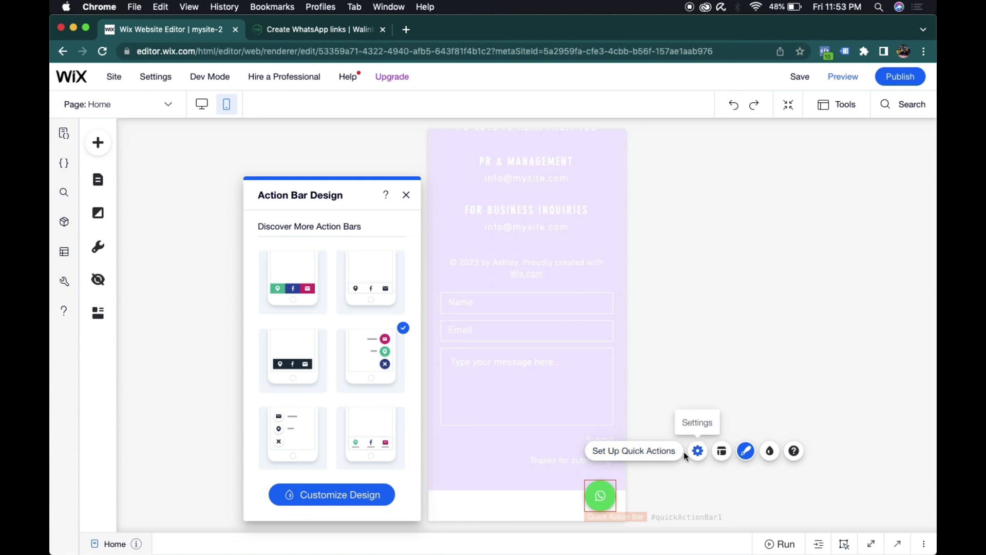
click(654, 457)
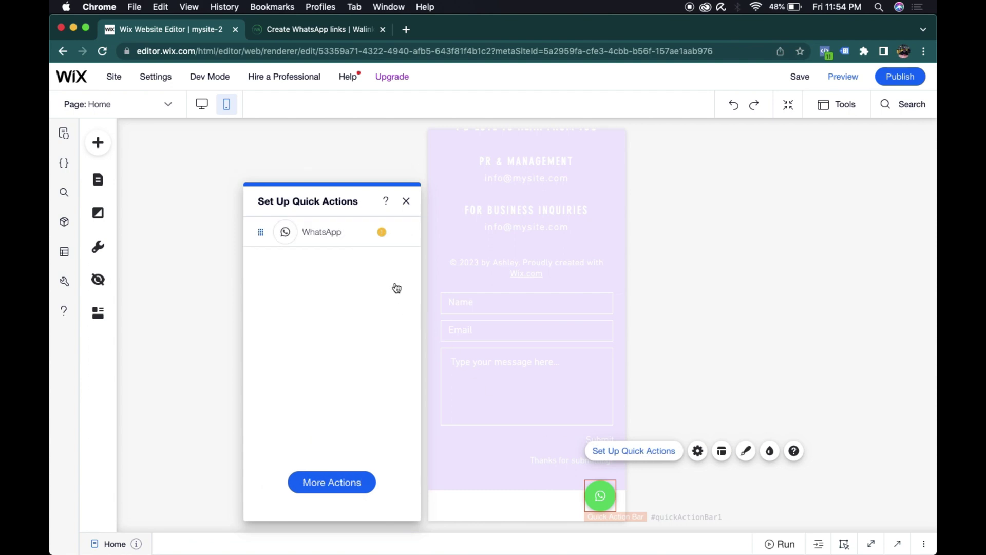
mouse_move(331, 232)
click(399, 234)
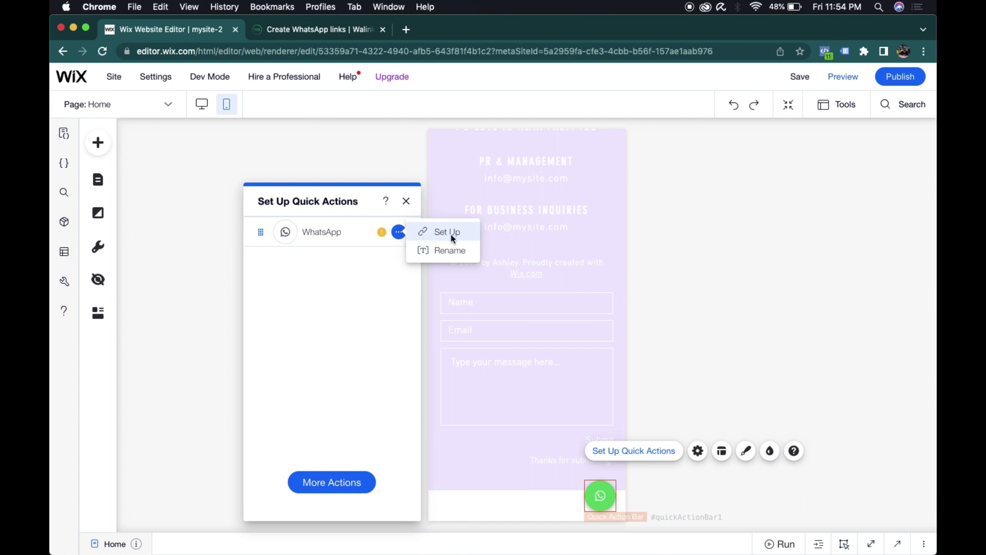
click(447, 233)
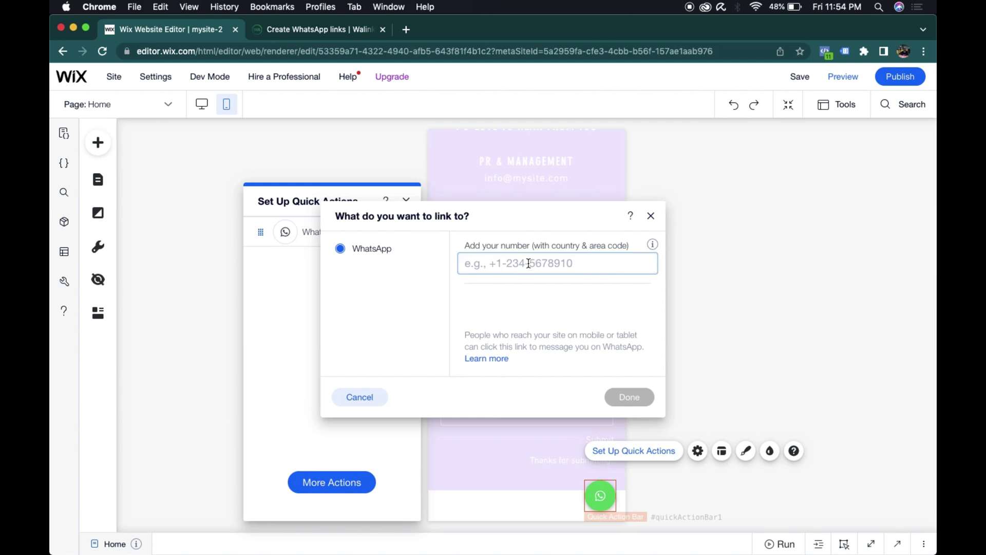
key(Return)
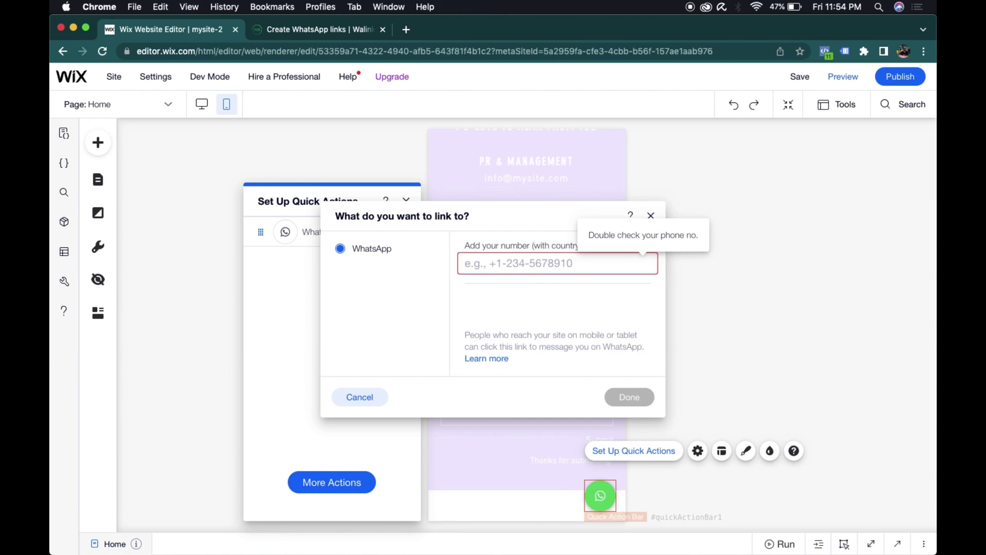
text(919876543210)
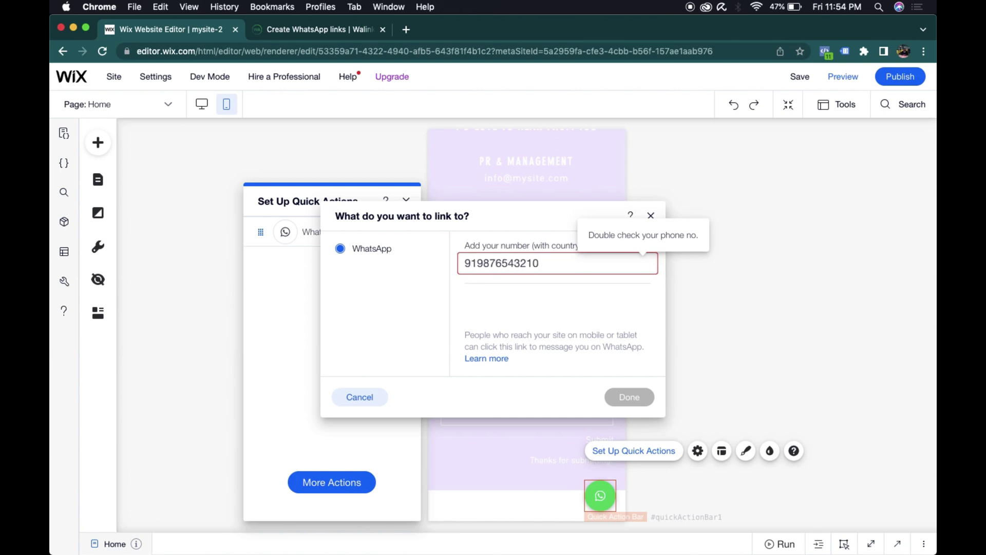
key(Left)
key(Left)
key(Left)
key(Left)
key(Left)
key(Left)
key(Left)
key(Left)
key(Left)
text(+)
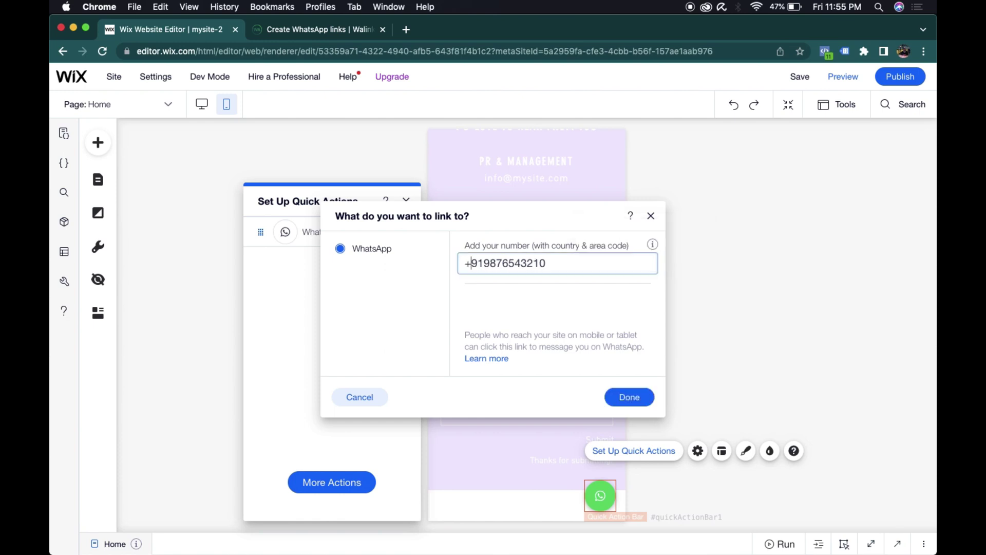
click(628, 400)
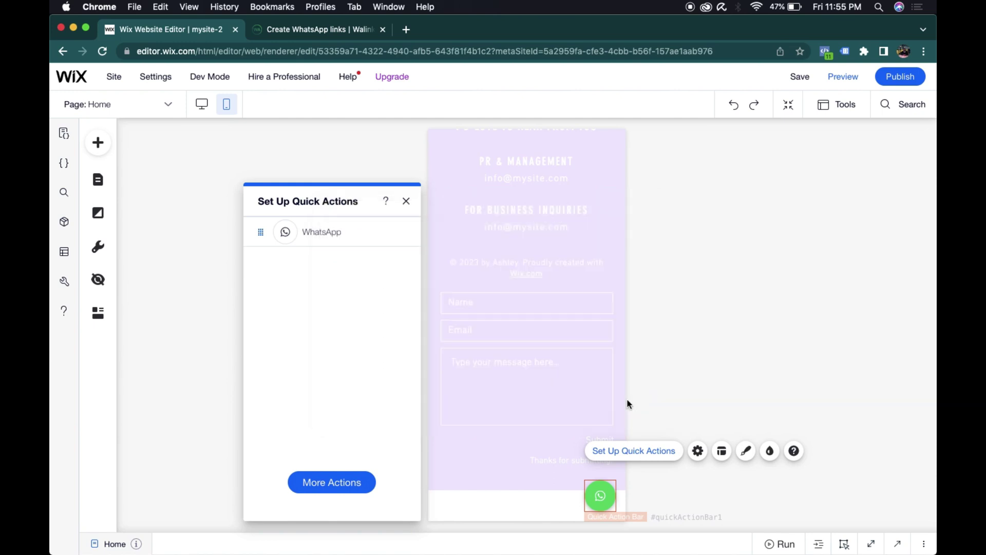
click(406, 200)
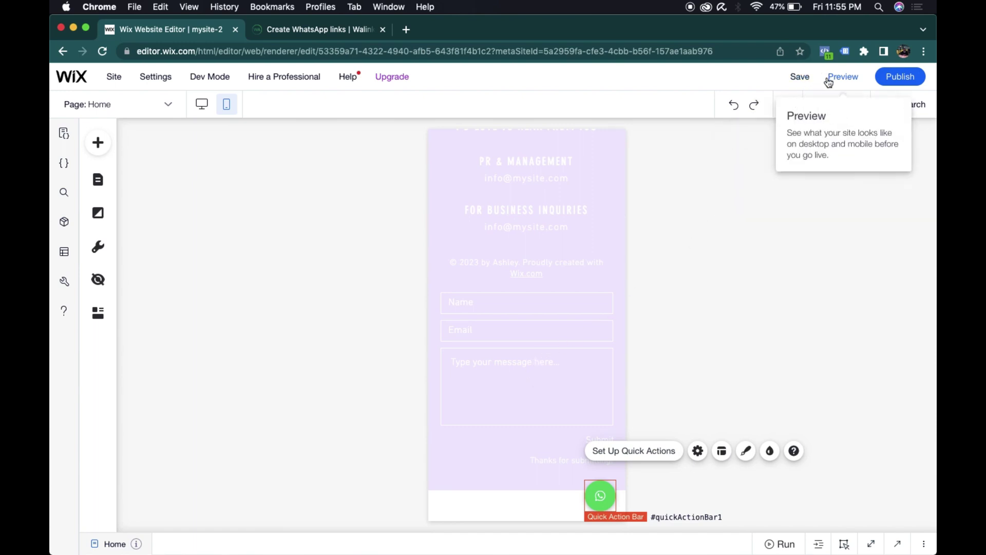
click(851, 77)
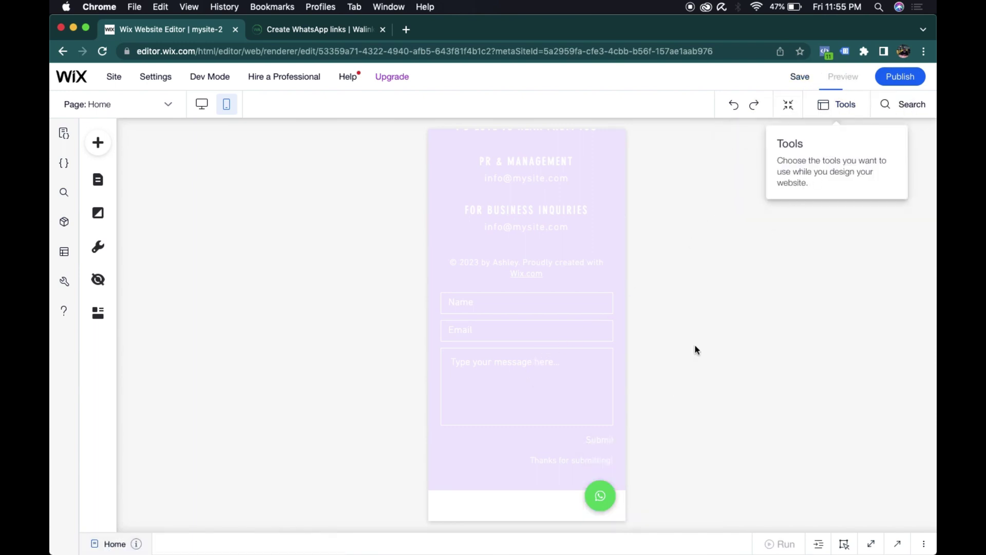